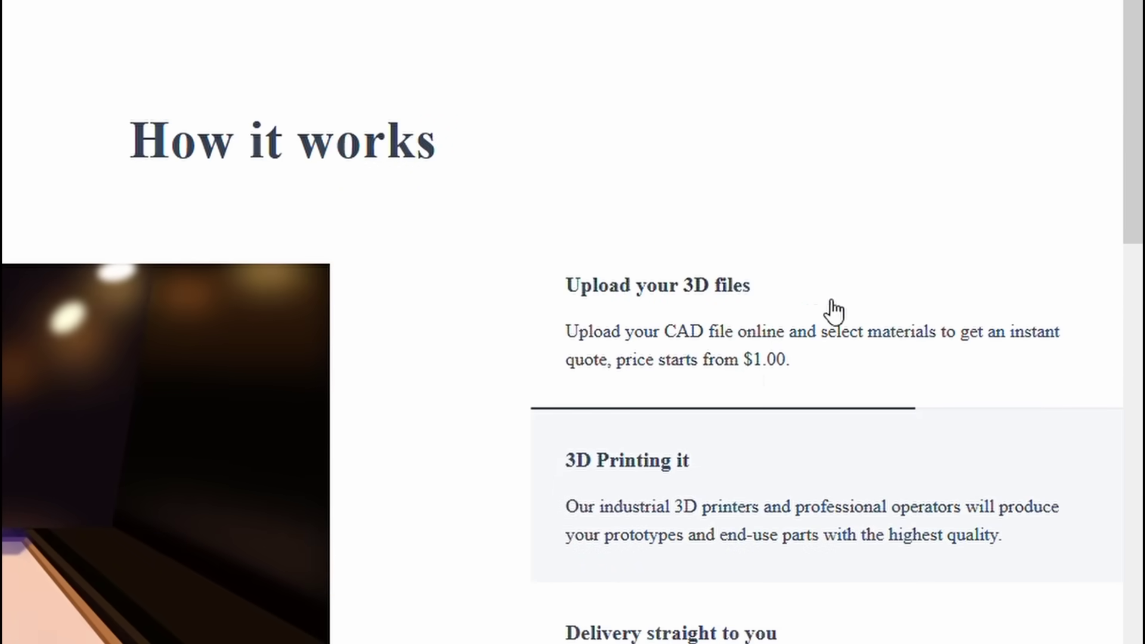
Orbit the case model down to a low front view
left_click_drag(746, 365, 794, 368)
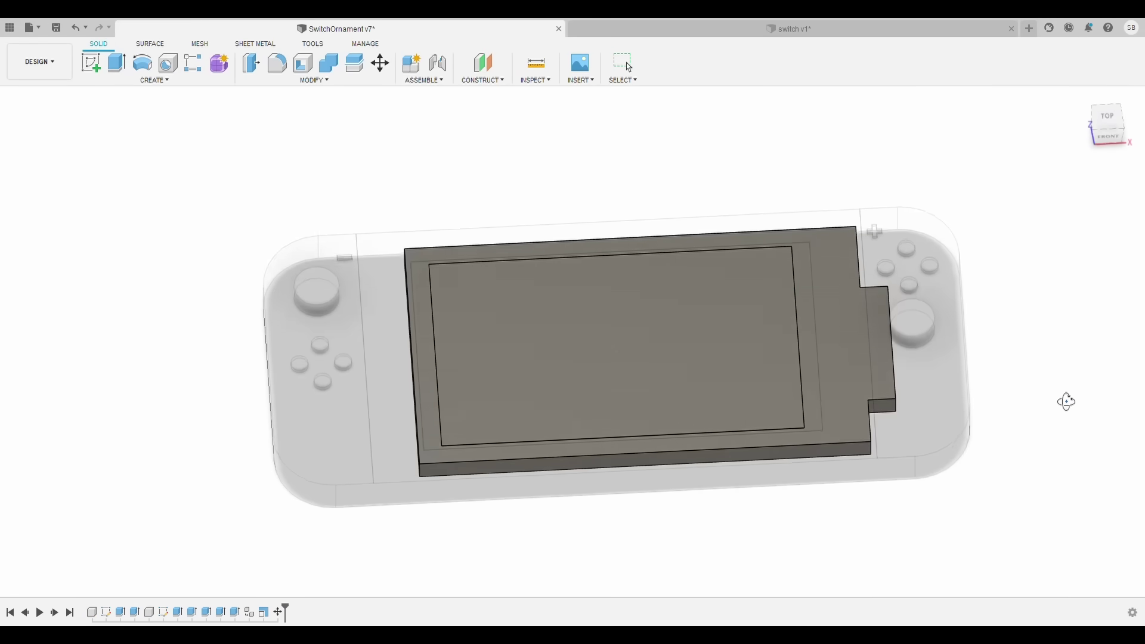
mouse_move(1066, 389)
left_mouse_down()
mouse_move(1040, 353)
mouse_move(1042, 315)
mouse_move(1048, 324)
mouse_move(994, 348)
mouse_move(1076, 360)
mouse_move(1081, 374)
left_mouse_up()
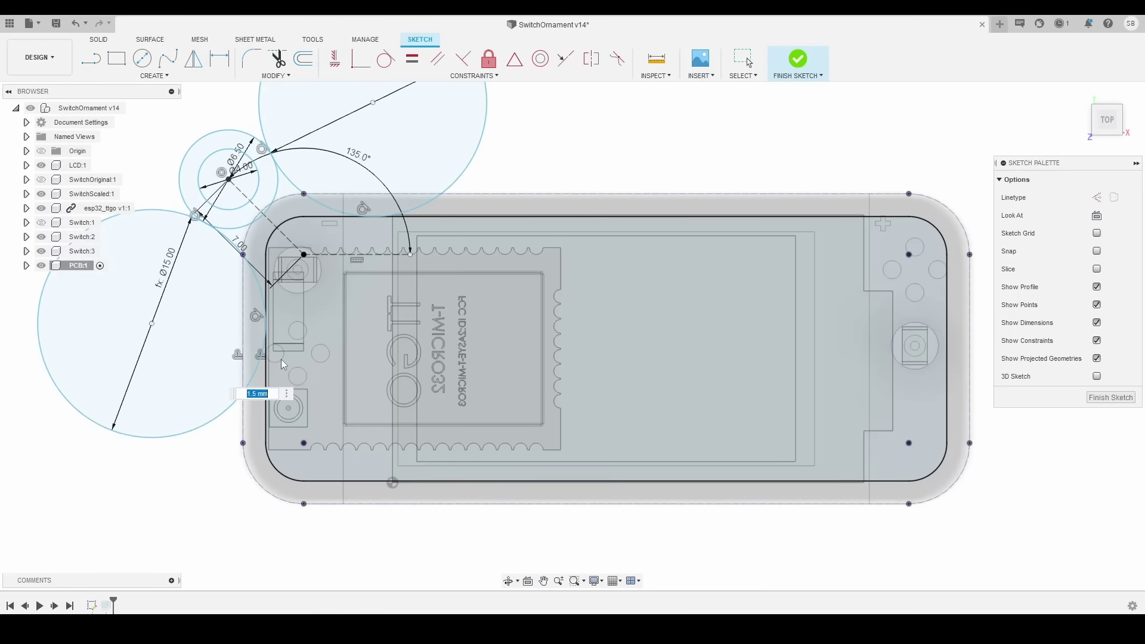
Commit the 1.5 mm offset, finish the PCB outline sketch, and set a 0.50 mm fillet radius
key("Return")
left_click(1111, 397)
mouse_move(1074, 403)
left_mouse_down()
mouse_move(1078, 362)
mouse_move(1076, 399)
mouse_move(1081, 386)
left_mouse_up()
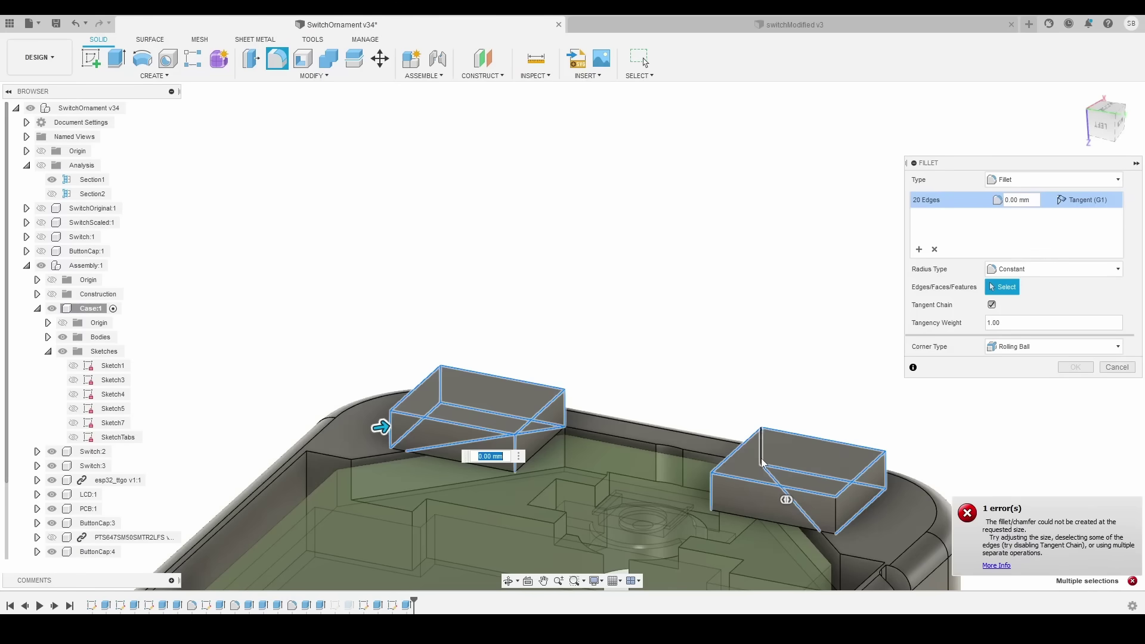
left_click_drag(565, 413, 555, 387)
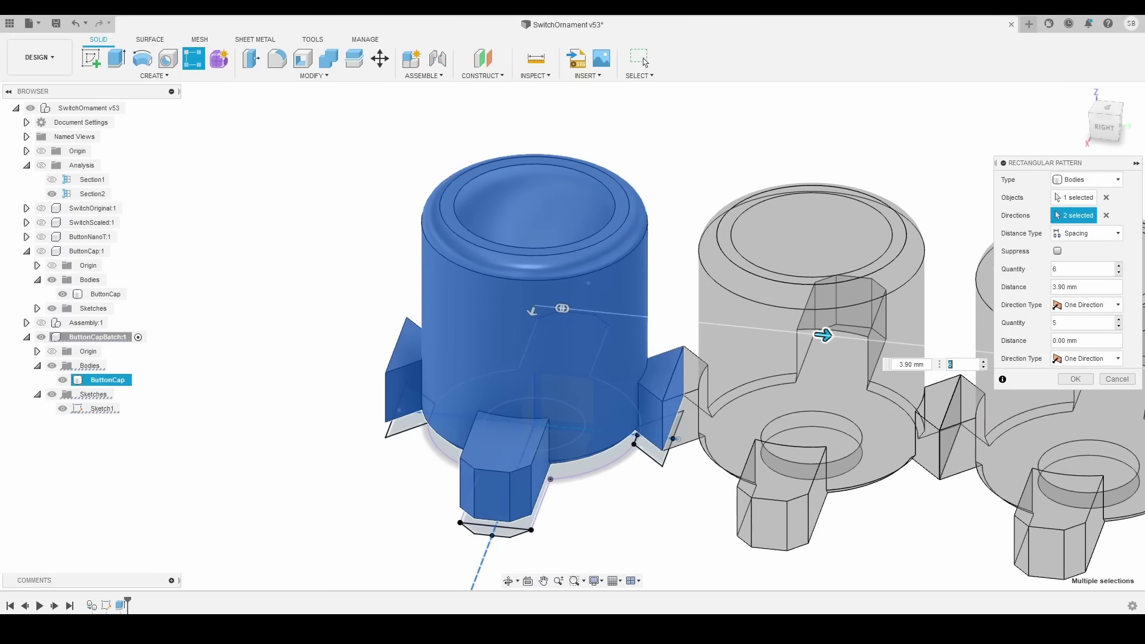
Confirm the 6 by 5 button cap pattern and orbit to view the whole grid
key("Return")
mouse_move(1002, 287)
left_mouse_down()
mouse_move(997, 250)
mouse_move(1020, 245)
mouse_move(1009, 270)
mouse_move(1074, 297)
left_mouse_up()
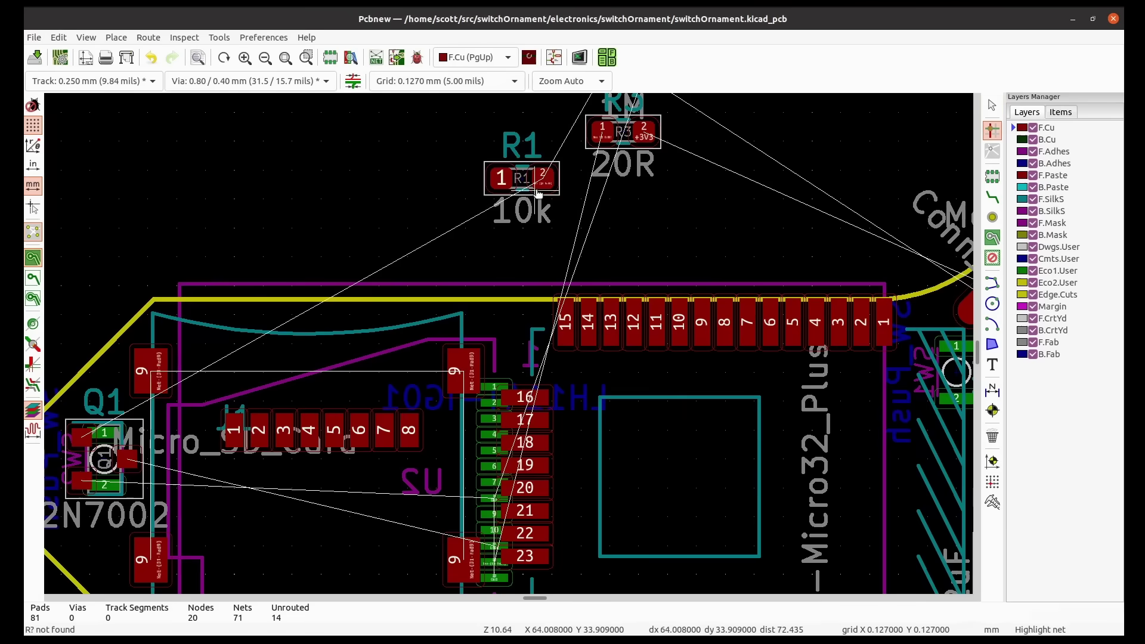
Select R1 among the overlapping items near Q1 and route the SD_CLK track
scroll(404, 424, "up", 5)
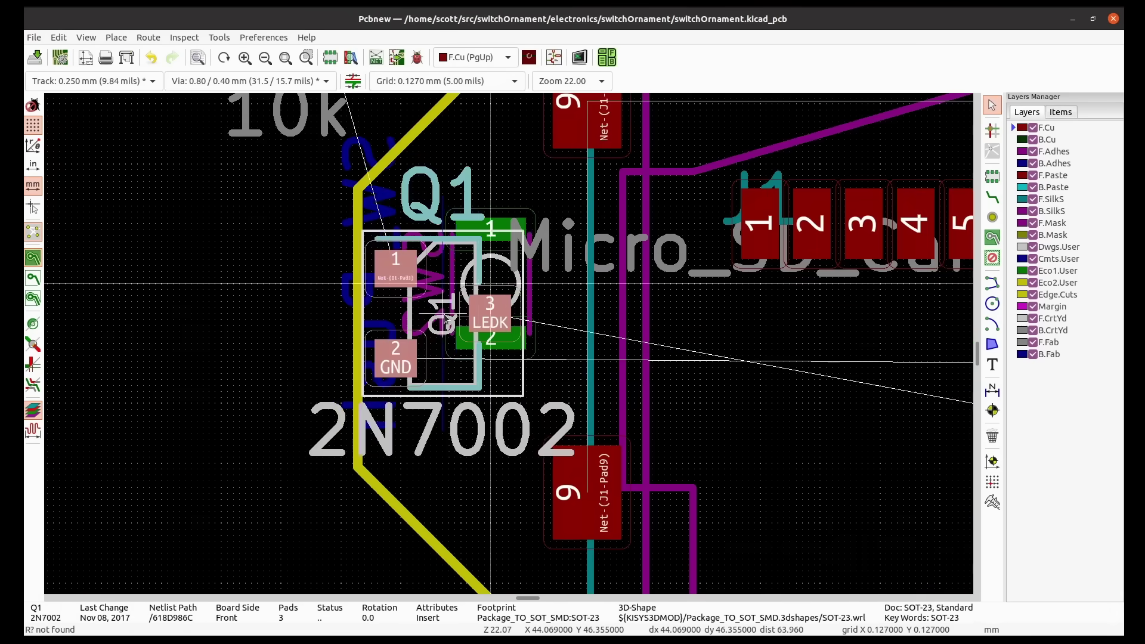
scroll(457, 322, "down", 3)
left_click(445, 230)
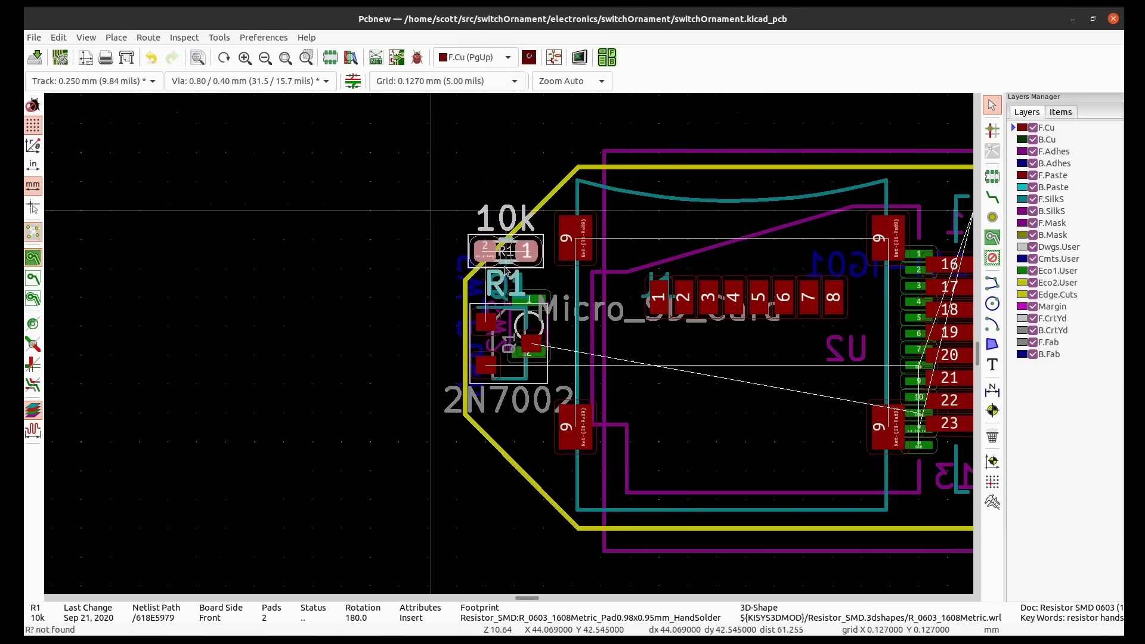
scroll(505, 268, "up", 5)
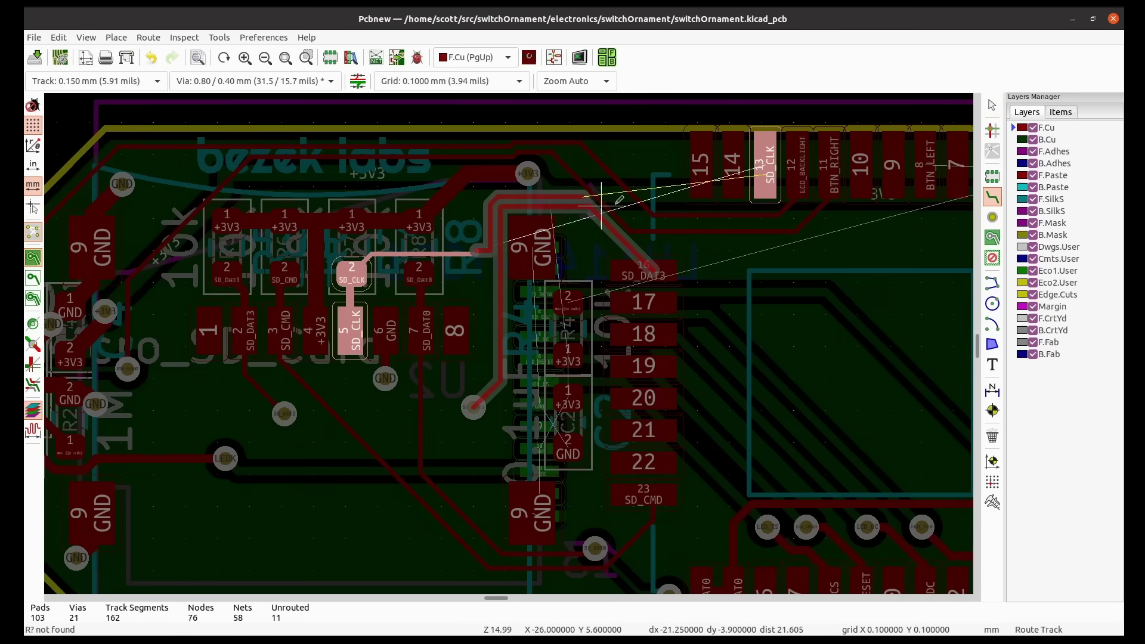
left_click(733, 244)
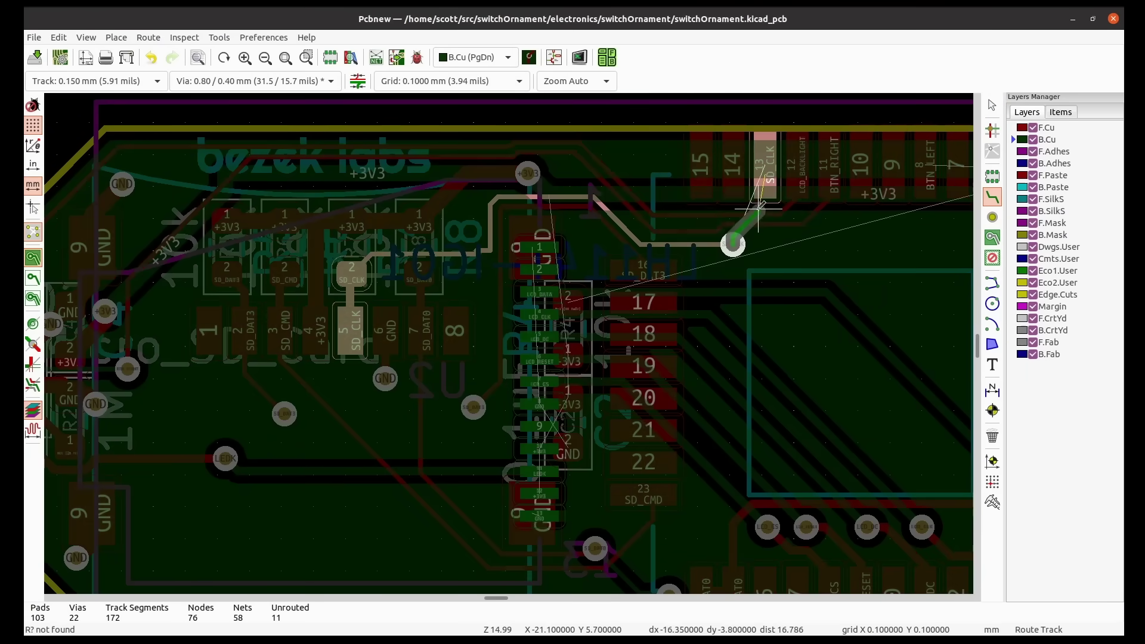
scroll(621, 274, "down", 2)
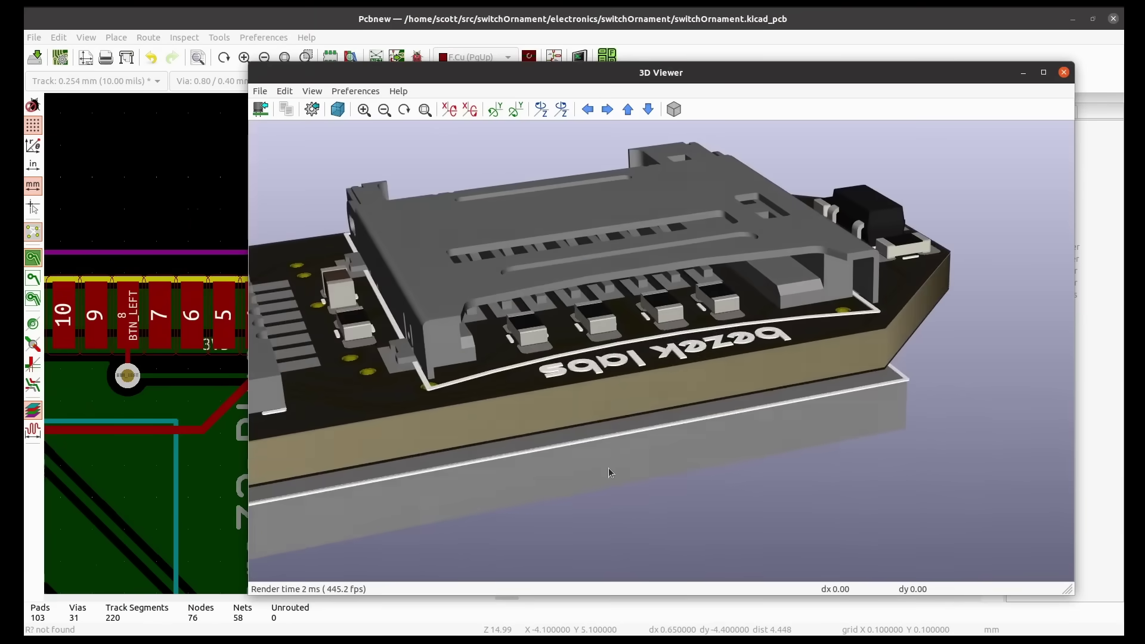
Tilt the routed board to a closer, low angled side view
left_click_drag(582, 456, 559, 444)
mouse_move(588, 367)
left_mouse_down()
mouse_move(609, 420)
mouse_move(510, 376)
mouse_move(508, 433)
left_mouse_up()
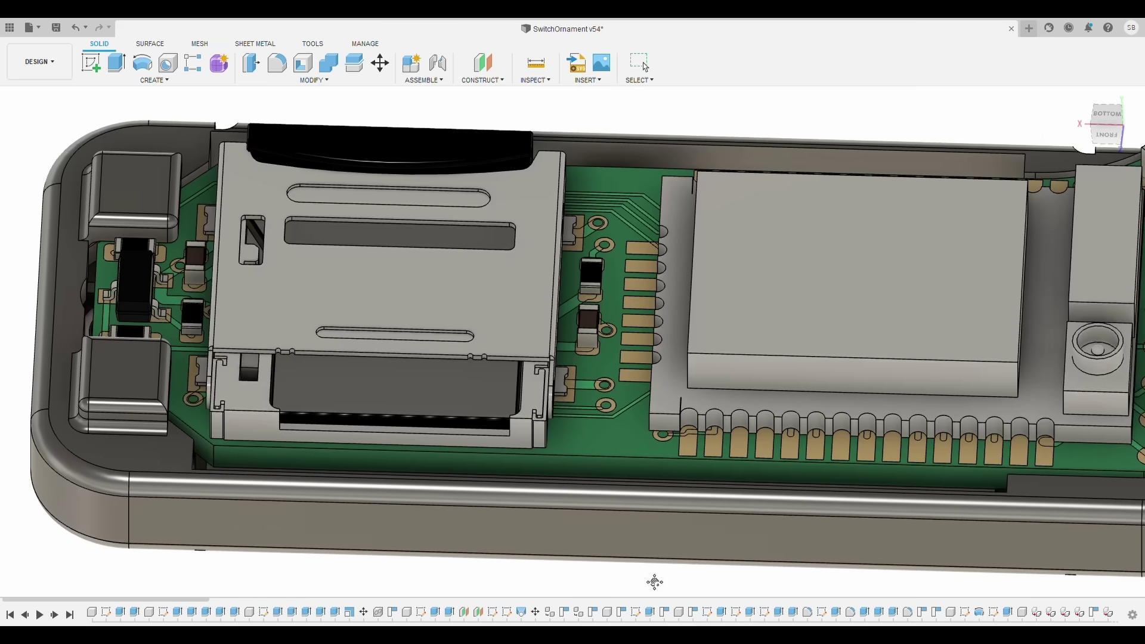
Pan to the board's right end and orbit beneath to see the button cap from below
left_click_drag(655, 582, 479, 582)
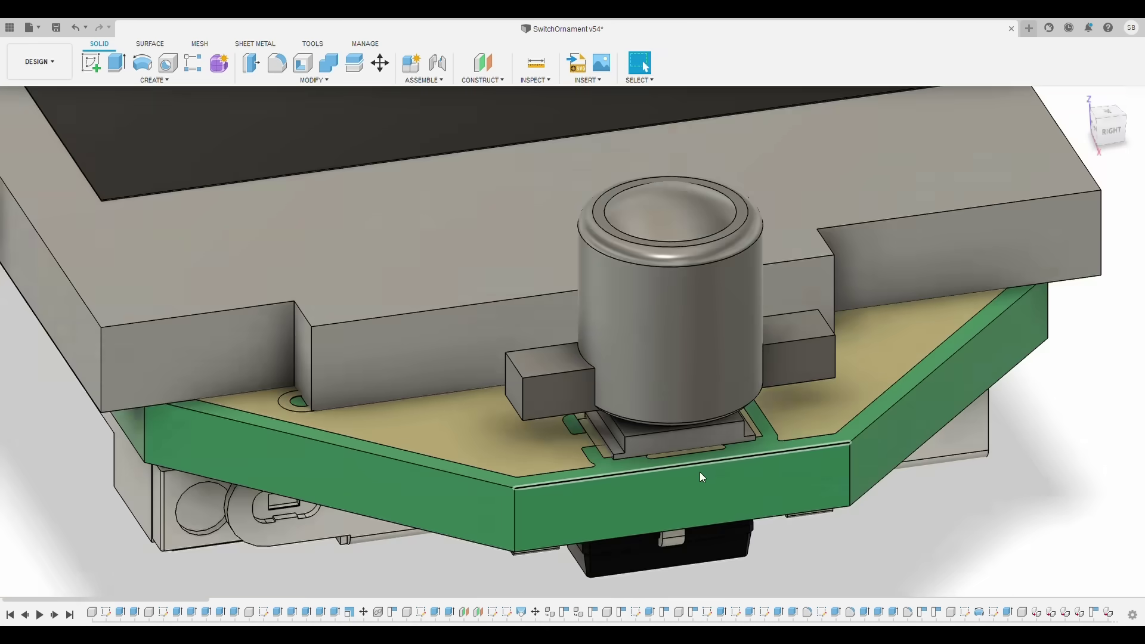
left_click_drag(703, 478, 722, 502)
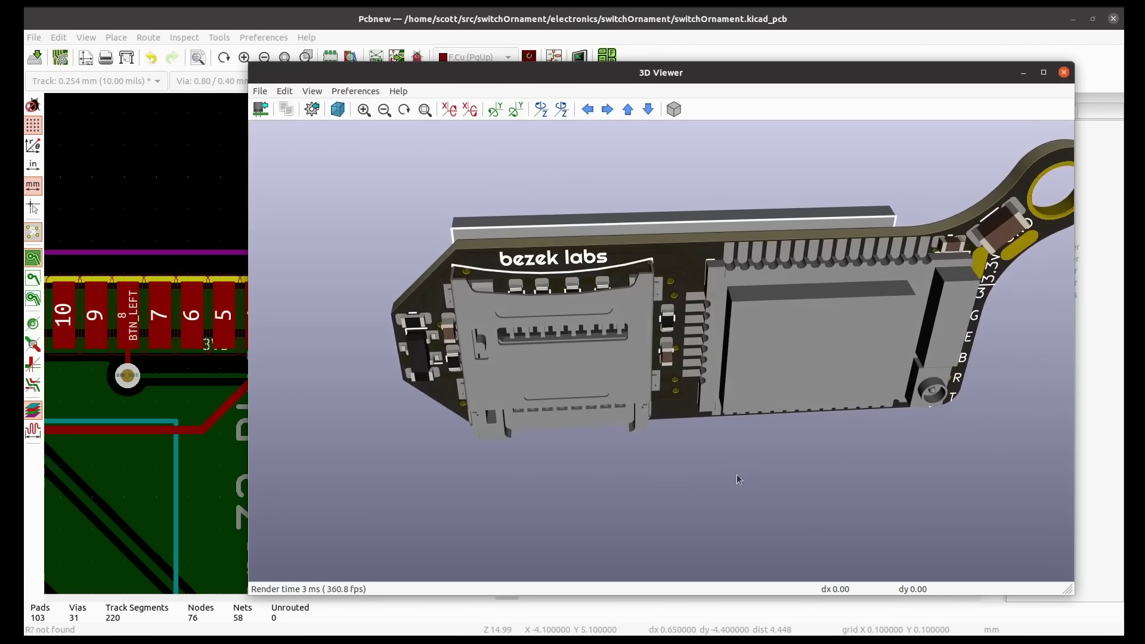
Pan toward the board's header end and zoom in on the ESP module and pads
left_click_drag(902, 427, 660, 393)
scroll(703, 320, "up", 3)
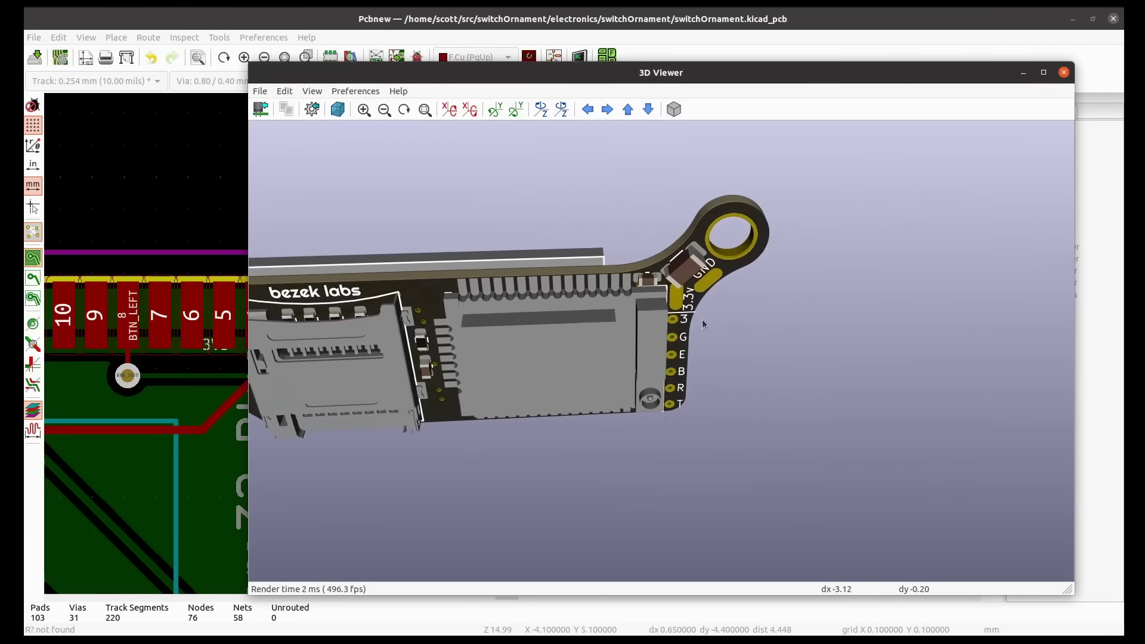